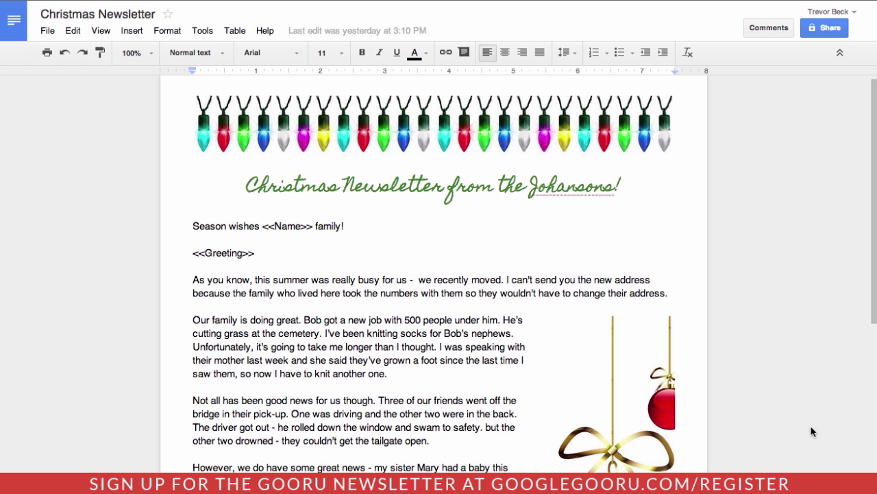
- Scroll the Newsletter Recipients sheet to review both recipients' name, email, greeting, closing and signoff
{"action": "scroll", "coordinate": [109, 306], "scroll_direction": "down", "scroll_amount": 4}
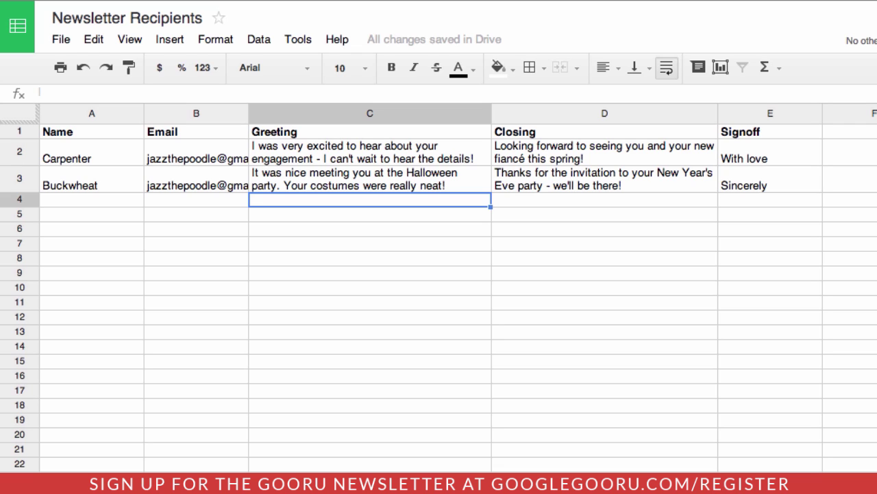
- Search the script gallery for 'autocrat', then install and authorize AutoCrat v4.4.0
{"action": "left_click", "coordinate": [295, 43]}
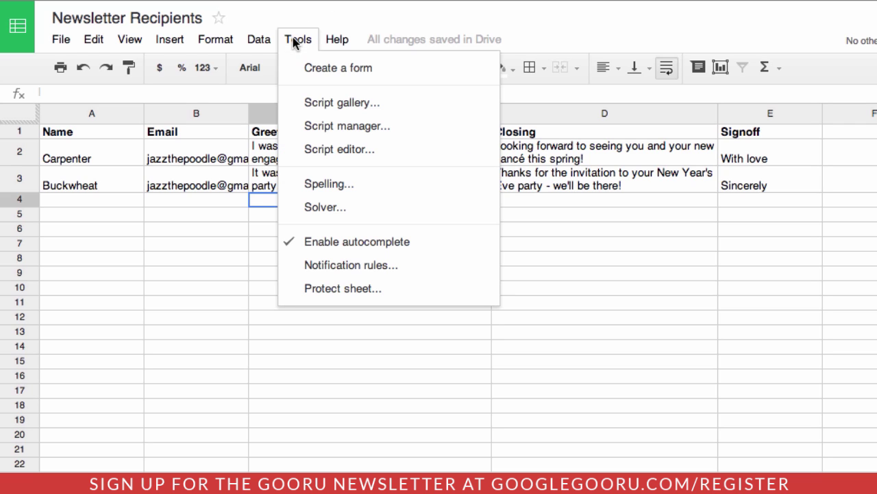
{"action": "left_click", "coordinate": [306, 110]}
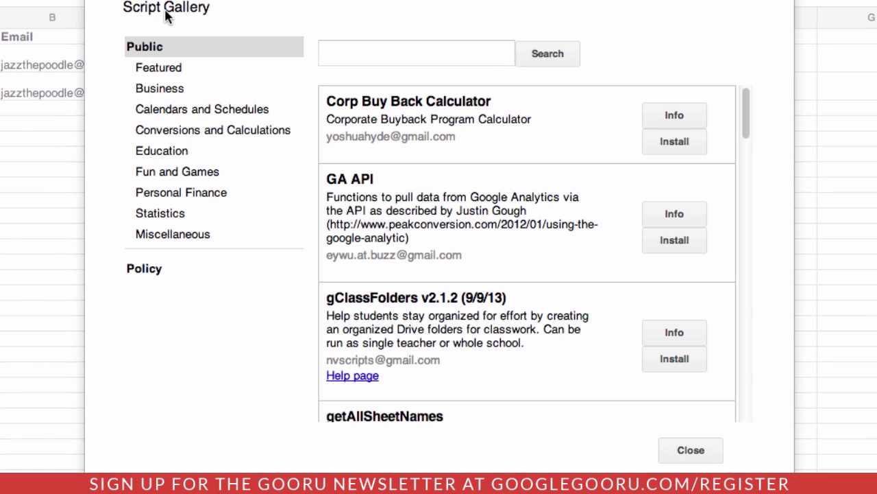
{"action": "left_click", "coordinate": [340, 47]}
{"action": "type", "text": "autocrat"}
{"action": "left_click", "coordinate": [557, 52]}
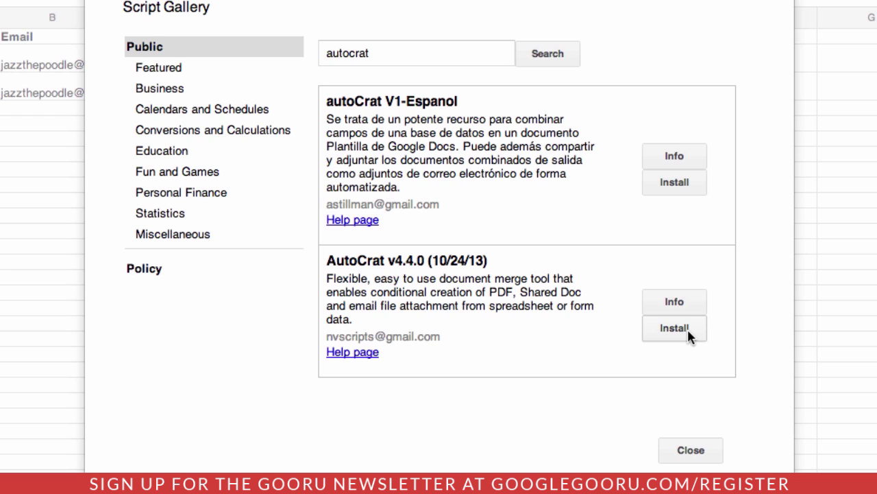
{"action": "left_click", "coordinate": [688, 329]}
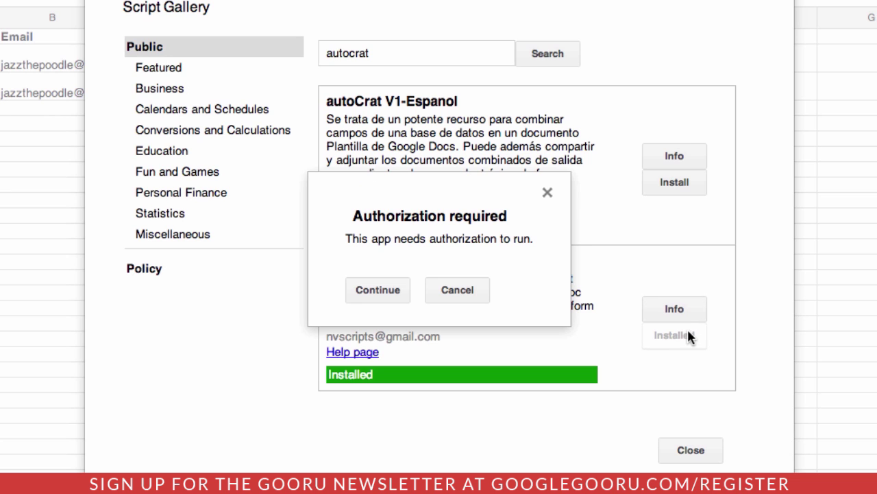
{"action": "left_click", "coordinate": [377, 290]}
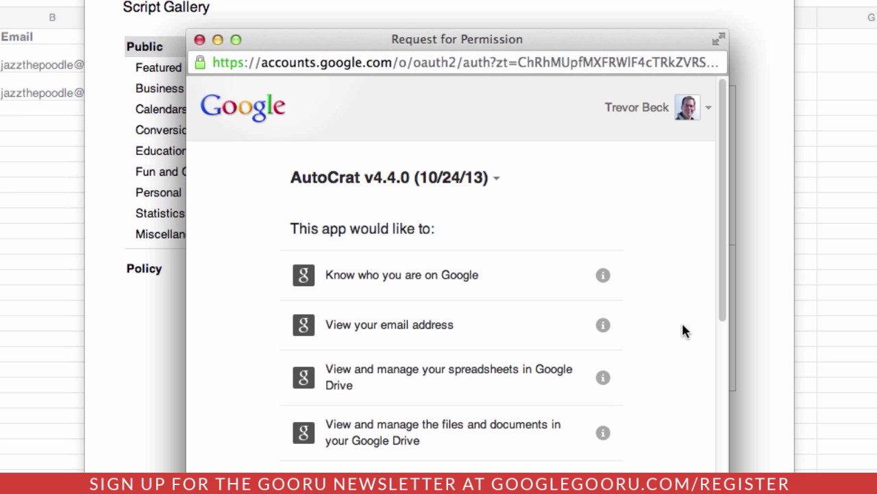
{"action": "scroll", "coordinate": [683, 331], "scroll_direction": "down", "scroll_amount": 10}
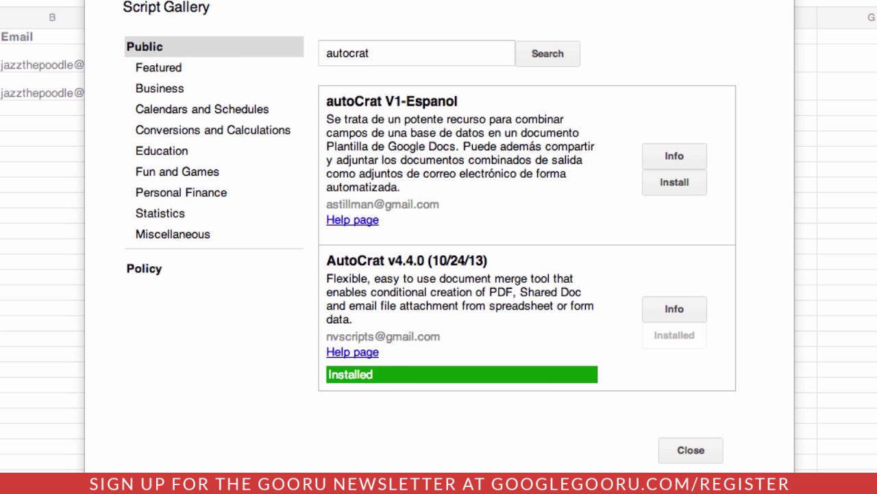
{"action": "left_click", "coordinate": [691, 451]}
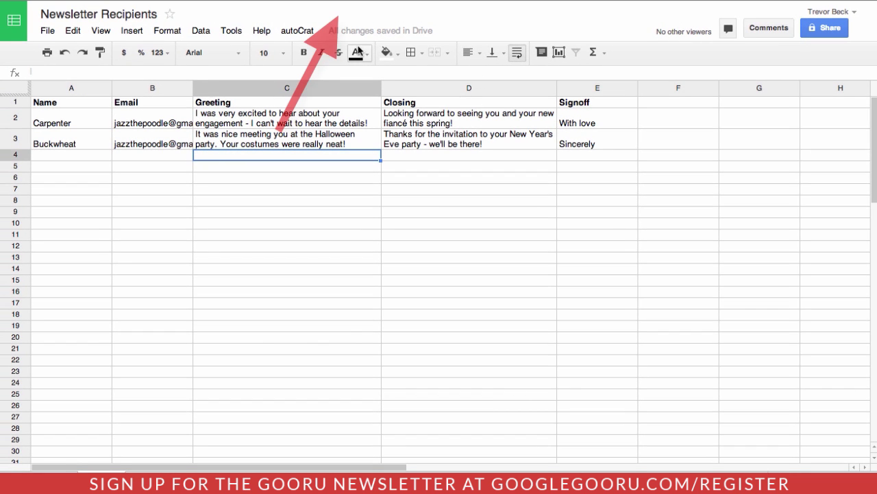
- In autoCrat's initial configuration, pick the Christmas Newsletter doc from Drive as the template and save
{"action": "left_click", "coordinate": [308, 32]}
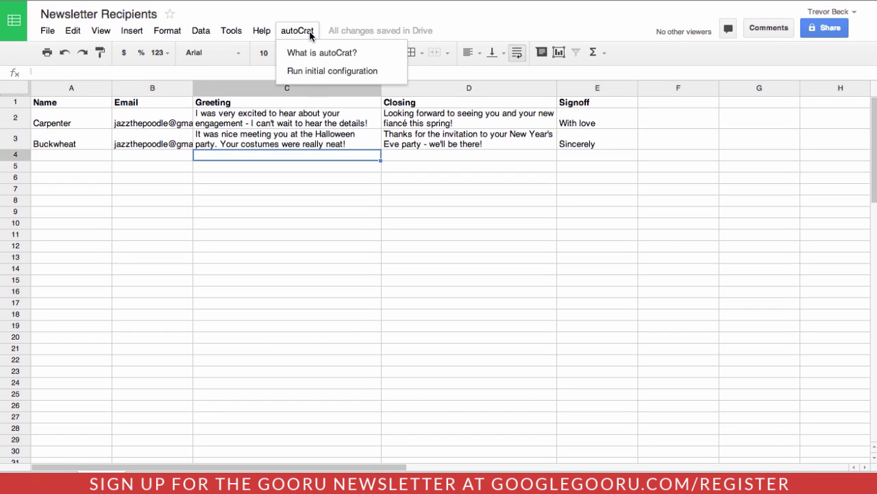
{"action": "left_click", "coordinate": [308, 73]}
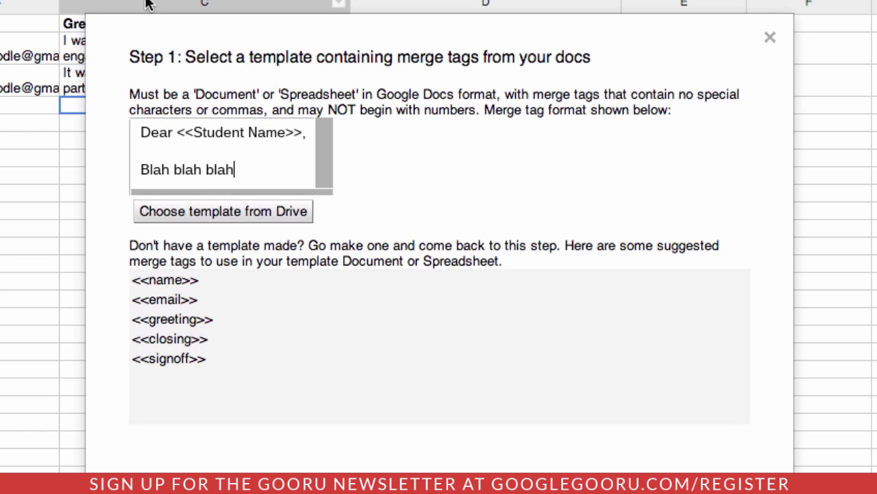
{"action": "left_click", "coordinate": [307, 217]}
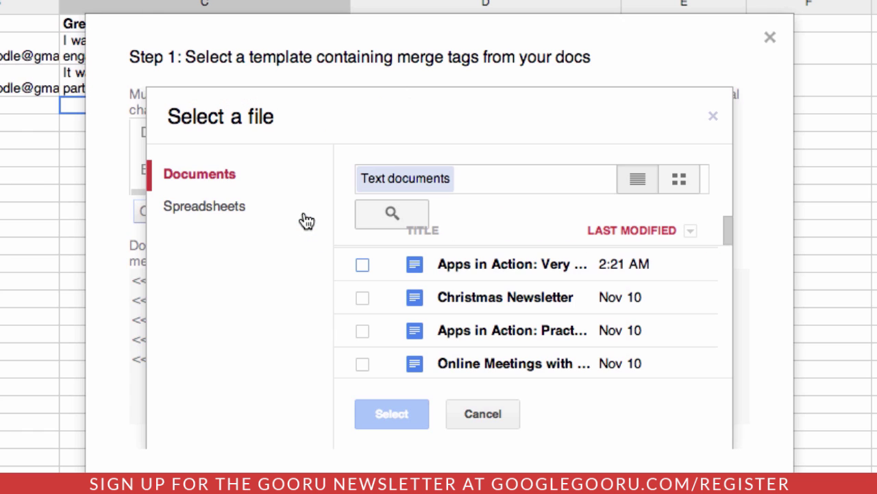
{"action": "left_click", "coordinate": [362, 302]}
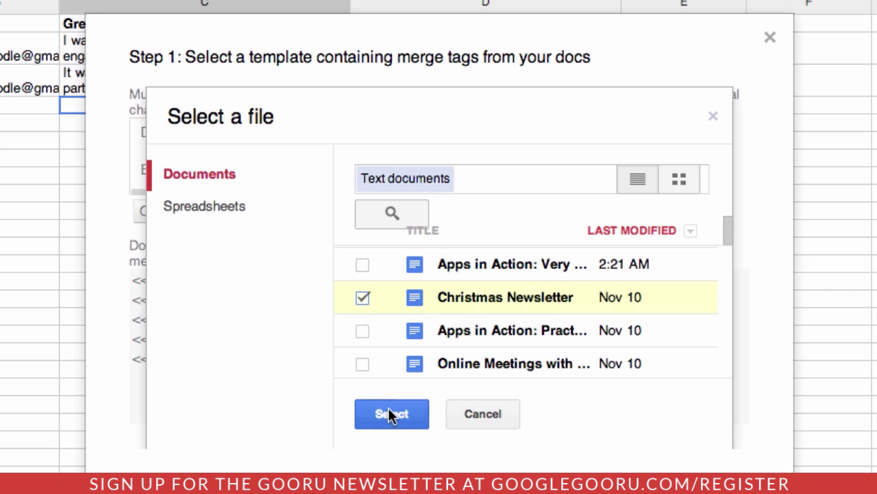
{"action": "left_click", "coordinate": [388, 411]}
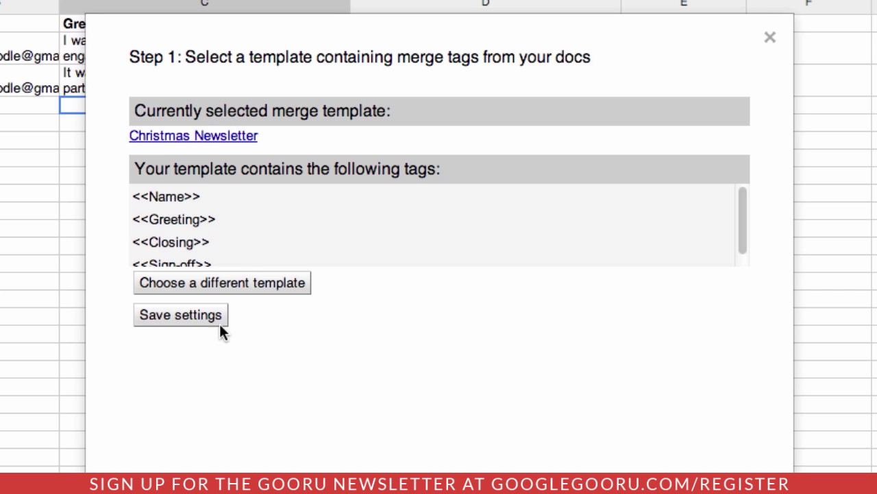
{"action": "left_click", "coordinate": [195, 320]}
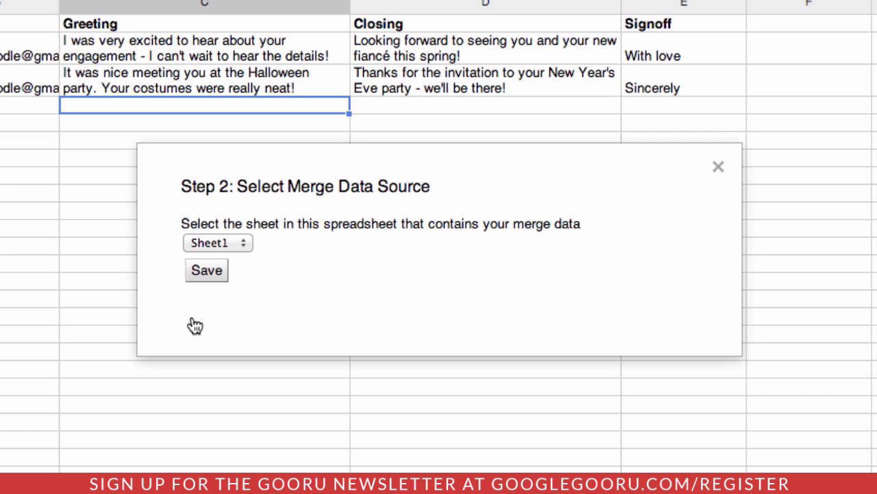
- Use Sheet1 as merge data, add no merge conditions, and save the tag-to-column mappings
{"action": "left_click", "coordinate": [208, 275]}
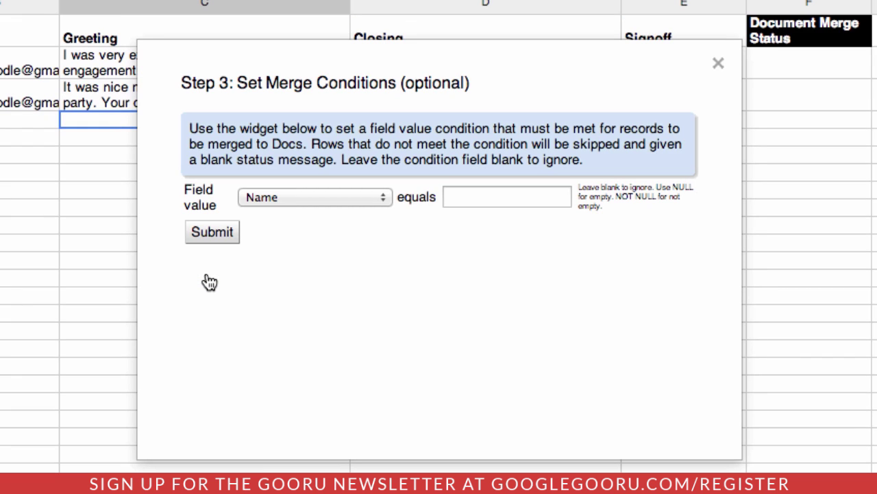
{"action": "left_click", "coordinate": [213, 236]}
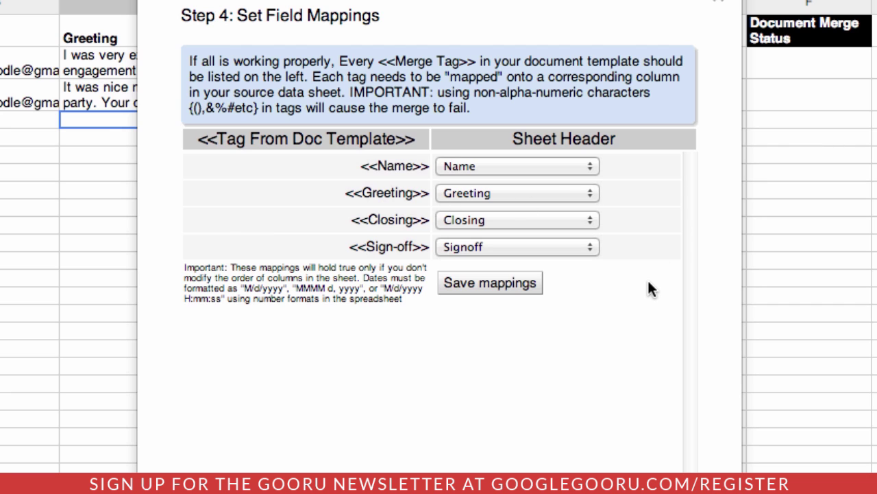
{"action": "left_click", "coordinate": [491, 286]}
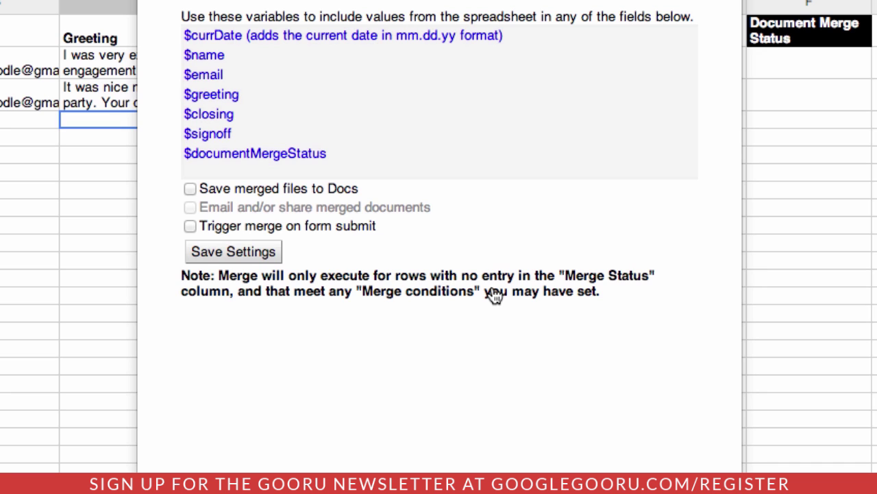
- Save merged Google Docs named '$name Newsletter' to the Files folder, with links saved in the sheet
{"action": "left_click", "coordinate": [190, 189]}
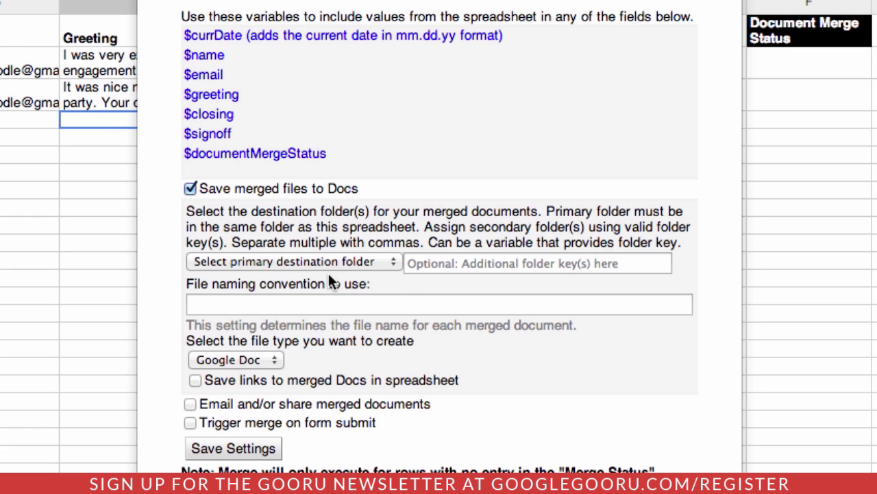
{"action": "left_click", "coordinate": [361, 261]}
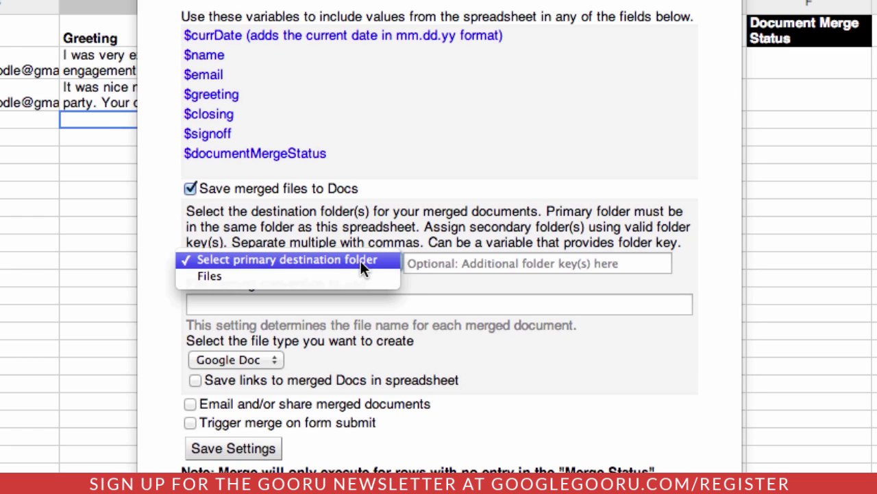
{"action": "left_click", "coordinate": [260, 275]}
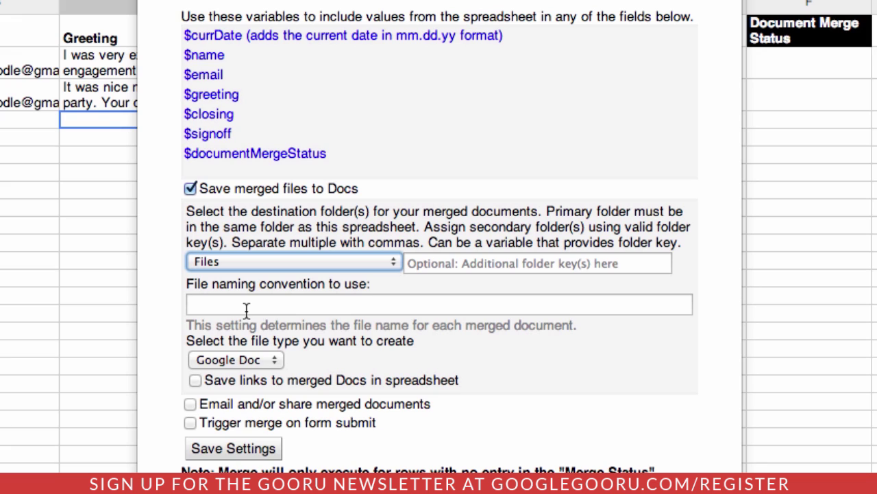
{"action": "left_click", "coordinate": [246, 310]}
{"action": "type", "text": "$name Newsletter"}
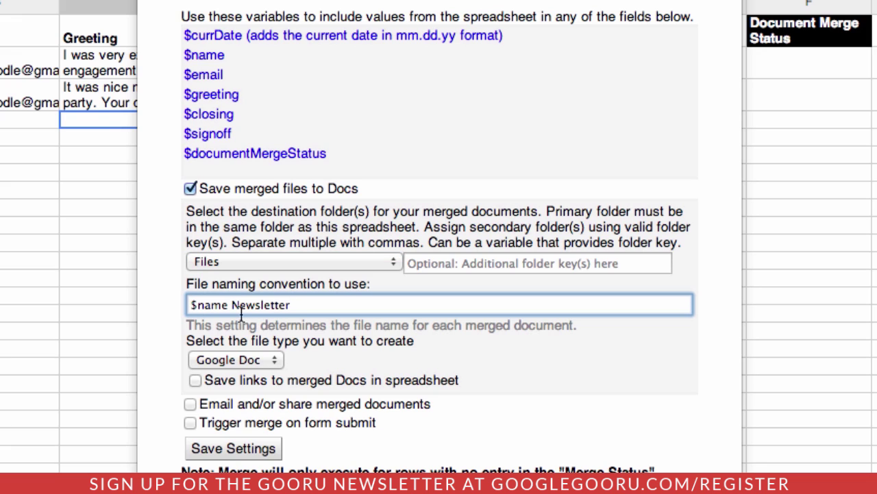
{"action": "left_click", "coordinate": [279, 359]}
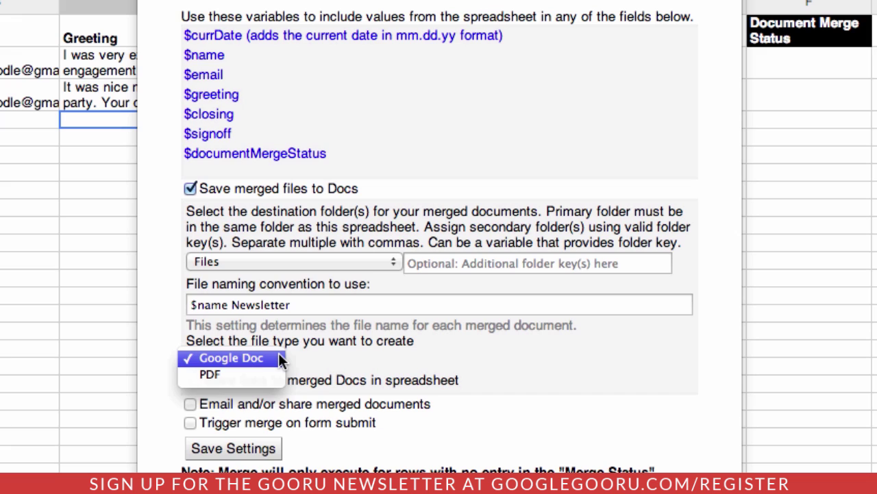
{"action": "left_click", "coordinate": [258, 358]}
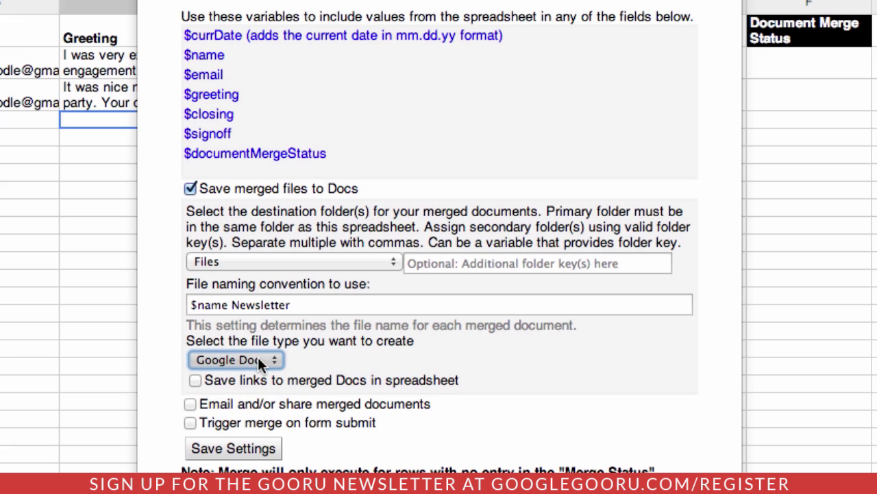
{"action": "left_click", "coordinate": [196, 381]}
- Email each merged doc to $email as a recipient-view-only Google Doc and save the settings
{"action": "left_click", "coordinate": [191, 405]}
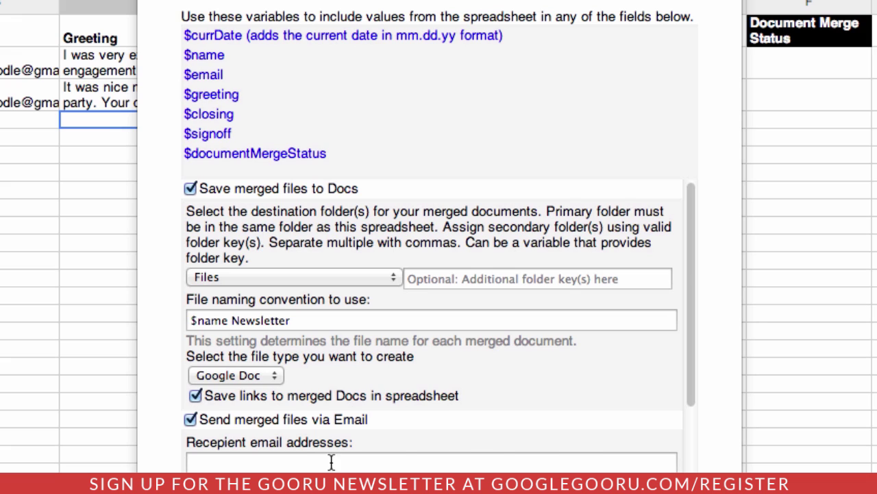
{"action": "scroll", "coordinate": [301, 460], "scroll_direction": "down", "scroll_amount": 1}
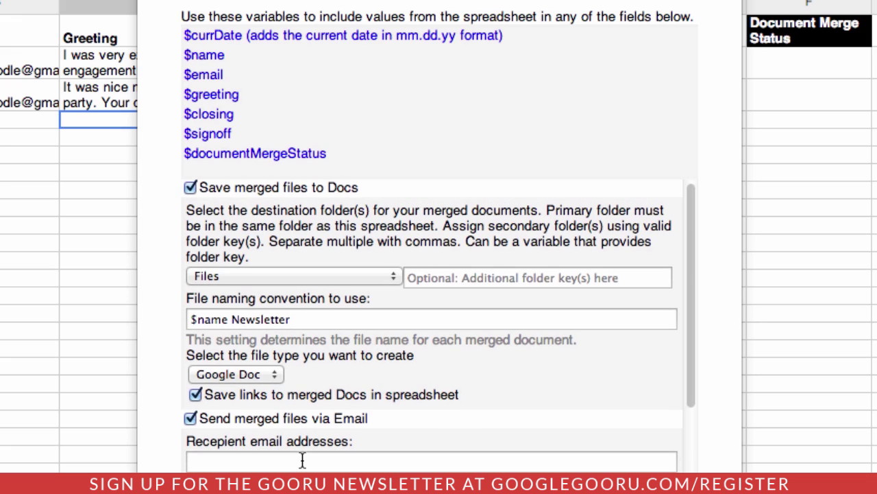
{"action": "left_click_drag", "start_coordinate": [249, 72], "coordinate": [182, 74]}
{"action": "key", "text": "super+c"}
{"action": "scroll", "coordinate": [274, 411], "scroll_direction": "down", "scroll_amount": 1}
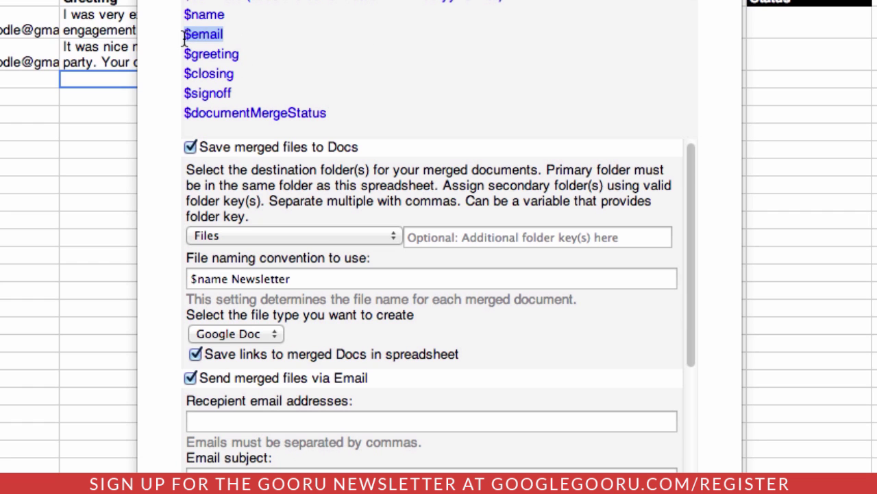
{"action": "left_click", "coordinate": [240, 420]}
{"action": "key", "text": "super+v"}
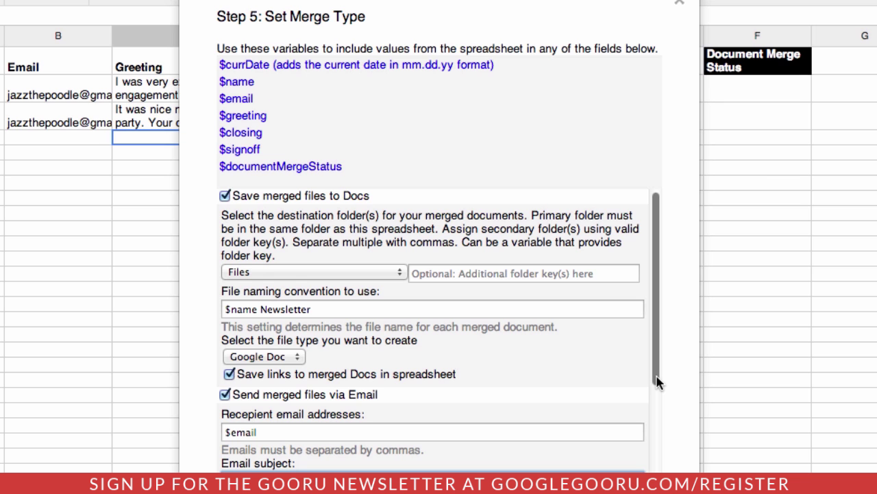
{"action": "left_click_drag", "start_coordinate": [656, 382], "coordinate": [658, 493]}
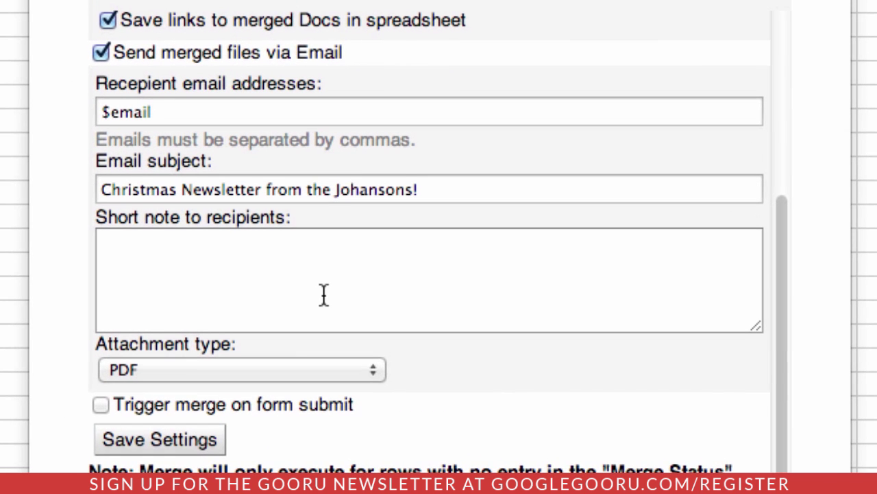
{"action": "left_click", "coordinate": [317, 376]}
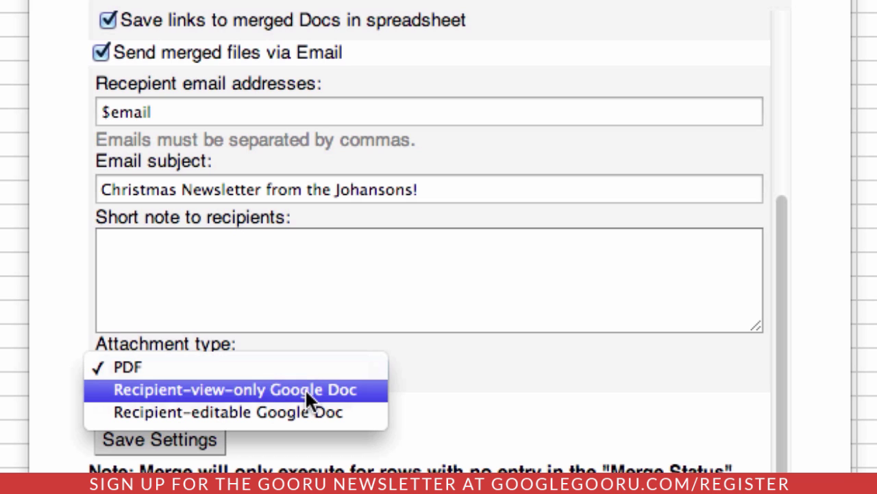
{"action": "left_click", "coordinate": [305, 388]}
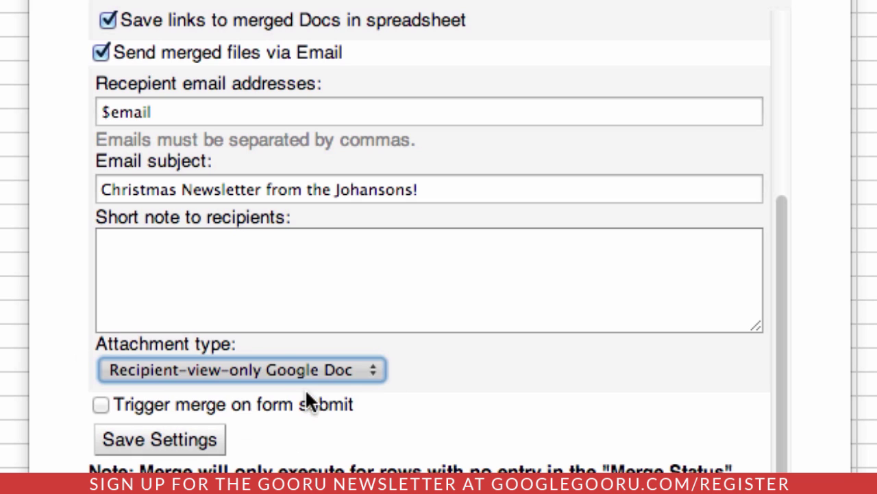
{"action": "left_click", "coordinate": [159, 446]}
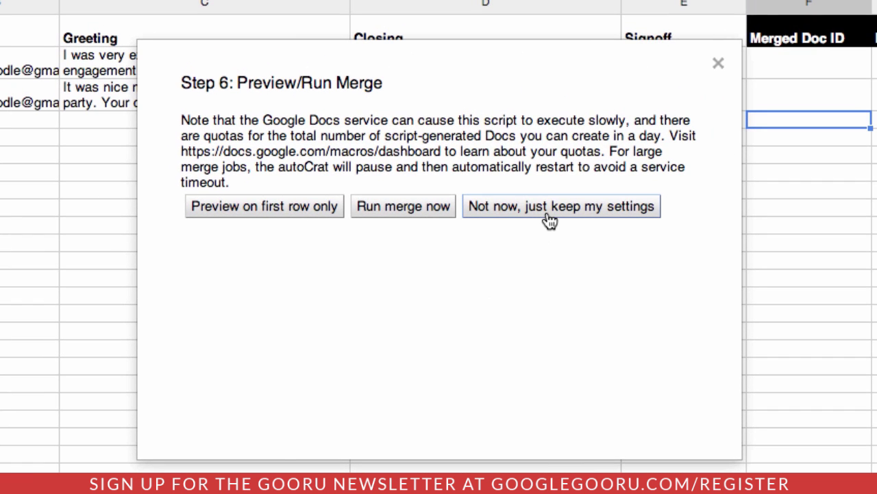
- Run the merge now and dismiss the completion alert
{"action": "left_click", "coordinate": [298, 215]}
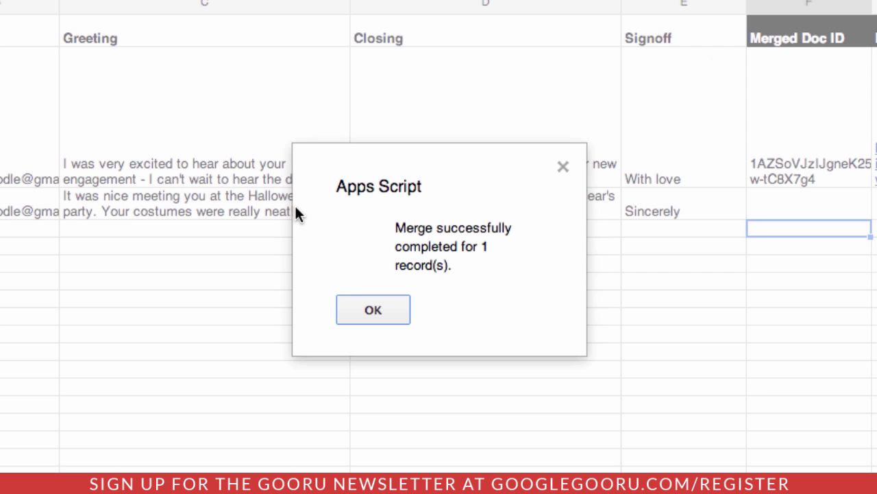
{"action": "left_click", "coordinate": [374, 310]}
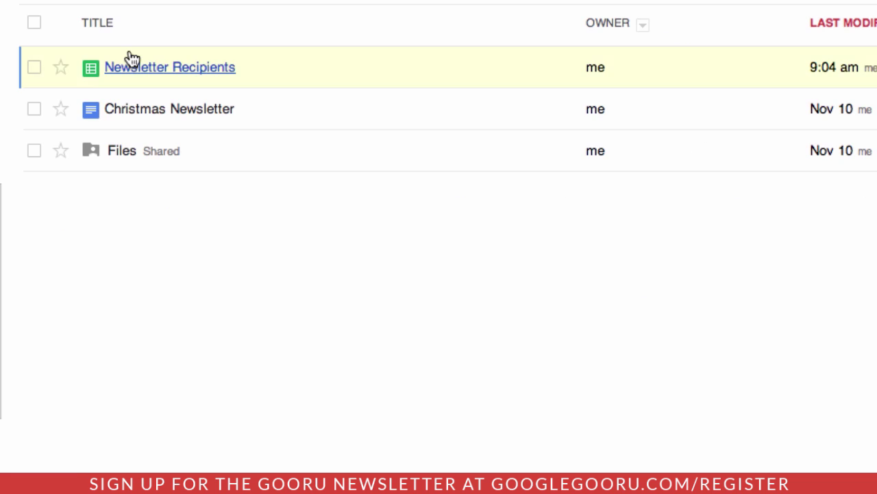
- Open the Carpenter Newsletter in the Files folder to check it, then close it
{"action": "left_click", "coordinate": [125, 155]}
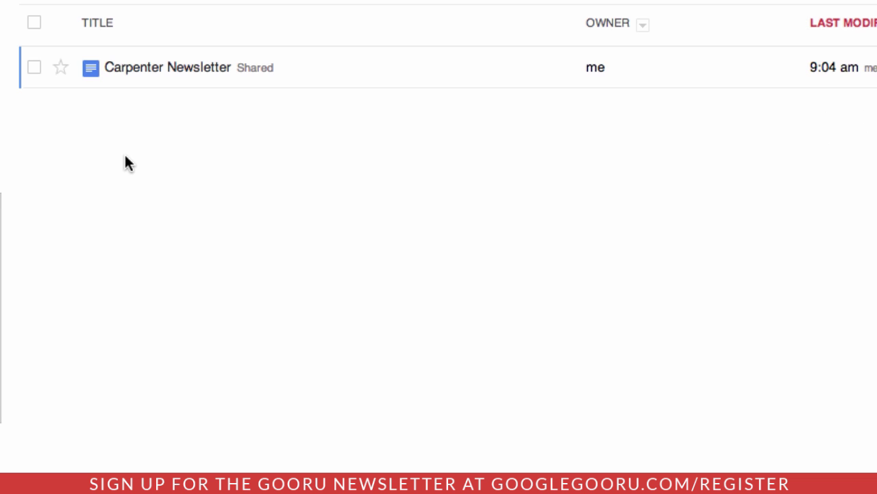
{"action": "left_click", "coordinate": [206, 72]}
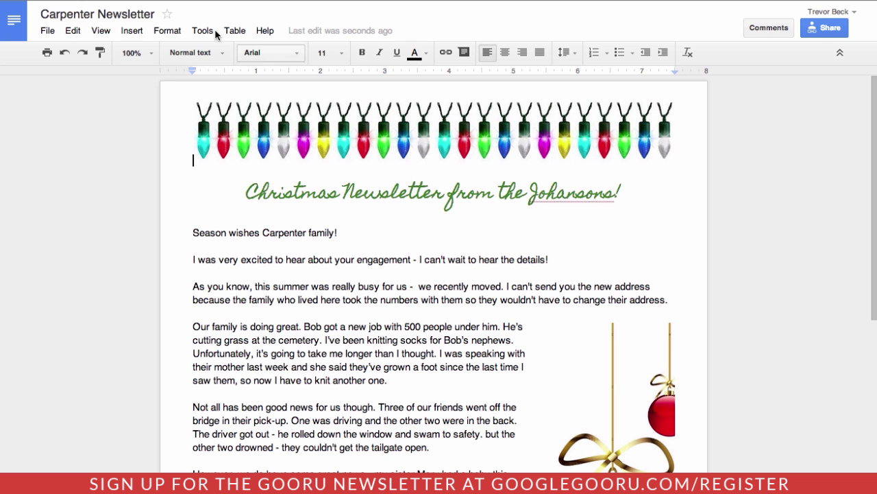
{"action": "key", "text": "ctrl+w"}
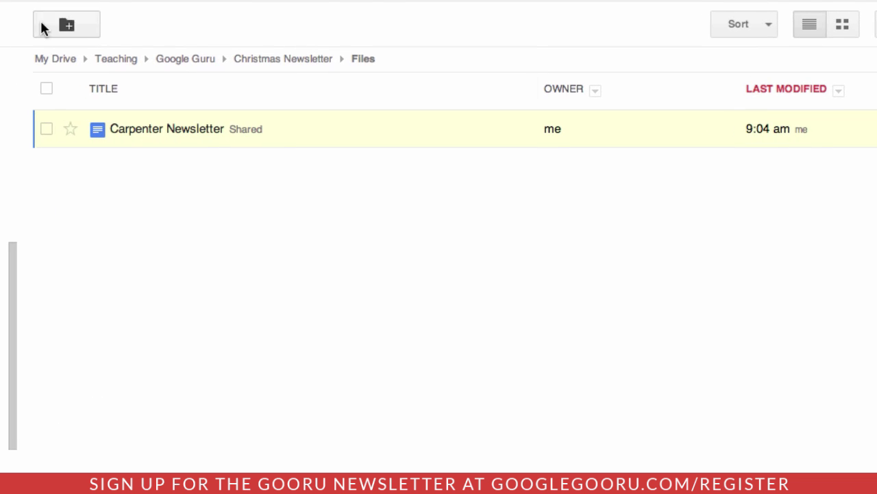
- Share the Files folder in Christmas Newsletter so anyone with the link can view it
{"action": "left_click", "coordinate": [382, 81]}
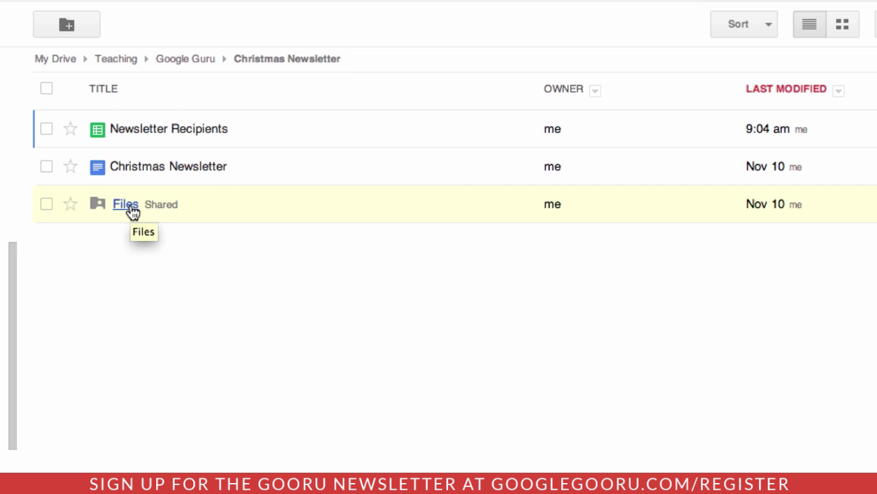
{"action": "left_click", "coordinate": [46, 205]}
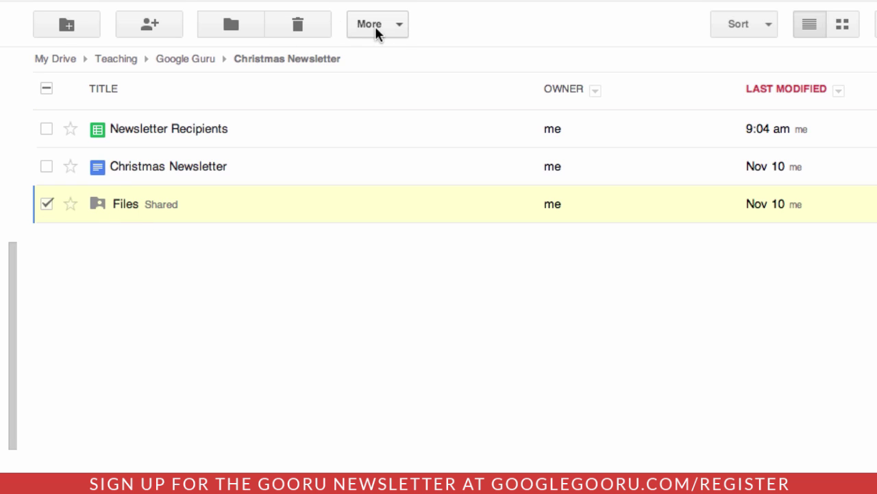
{"action": "left_click", "coordinate": [400, 27]}
{"action": "mouse_move", "coordinate": [390, 196]}
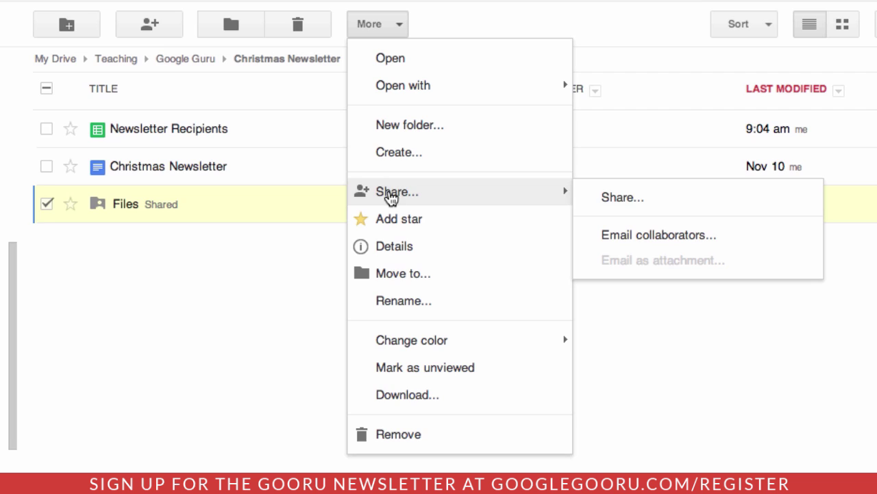
{"action": "left_click", "coordinate": [668, 199]}
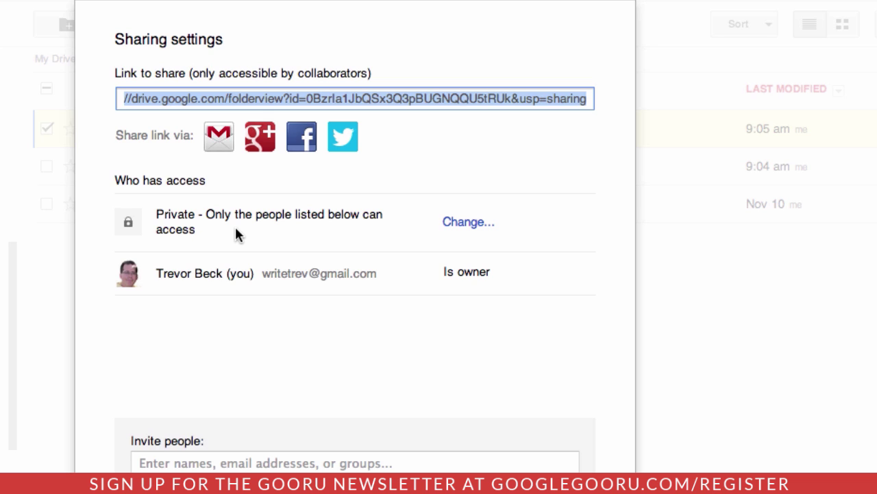
{"action": "left_click", "coordinate": [469, 223]}
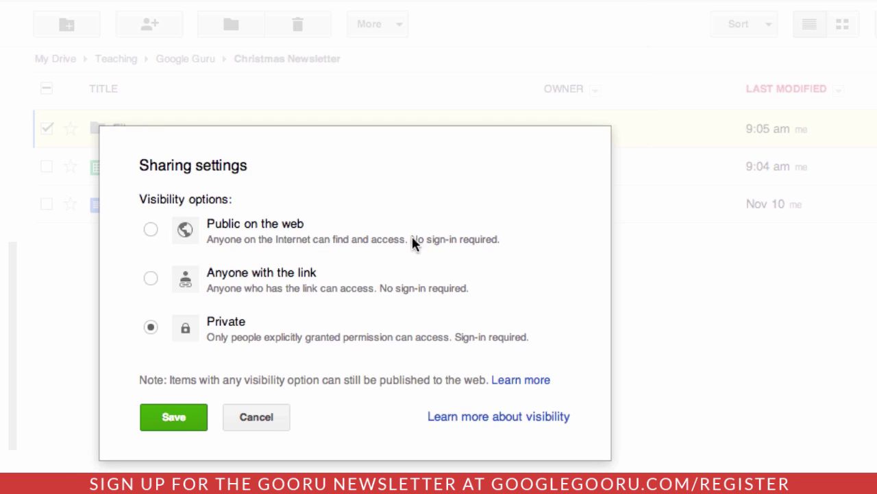
{"action": "left_click", "coordinate": [150, 278]}
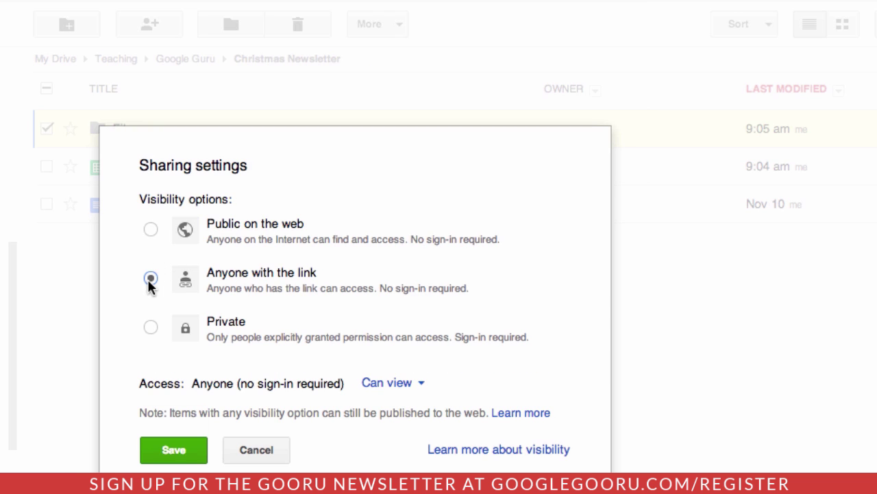
{"action": "left_click", "coordinate": [157, 449]}
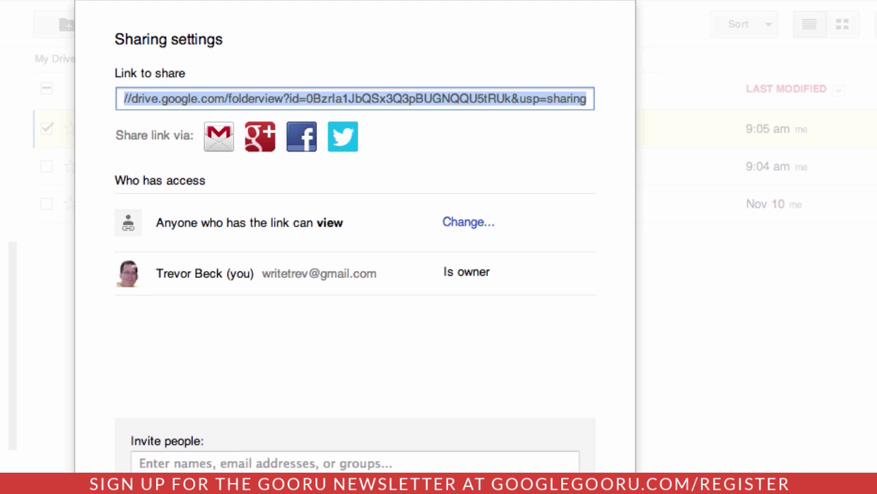
{"action": "key", "text": "Escape"}
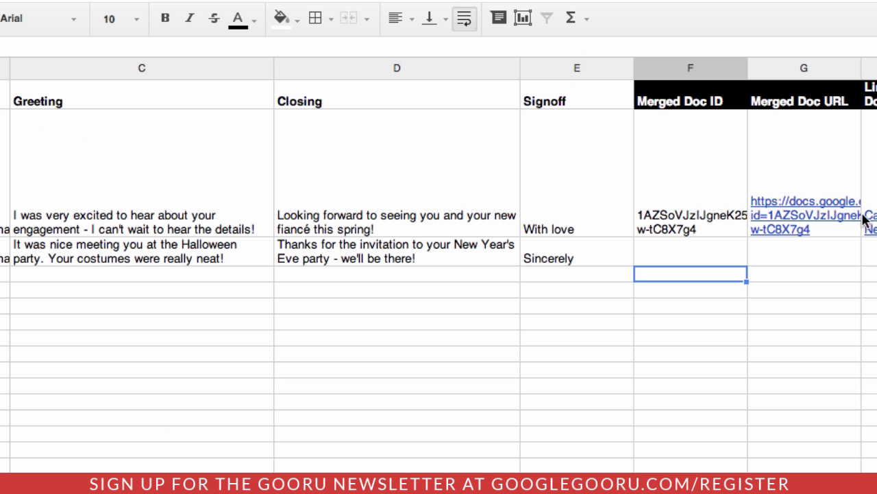
- Scroll right to show the Link to merged Doc and Document Merge Status columns
{"action": "scroll", "coordinate": [754, 206], "scroll_direction": "right", "scroll_amount": 5}
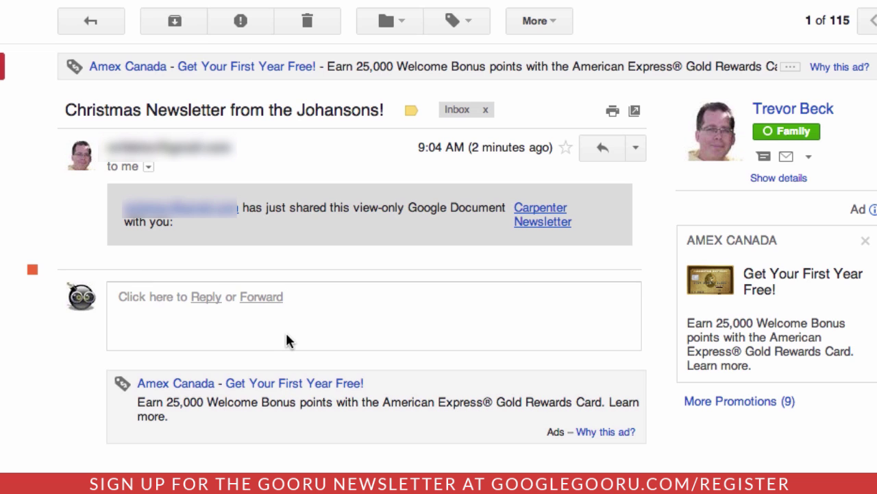
- Open the view-only Carpenter Newsletter document from the Christmas Newsletter email in Gmail
{"action": "left_click", "coordinate": [552, 222]}
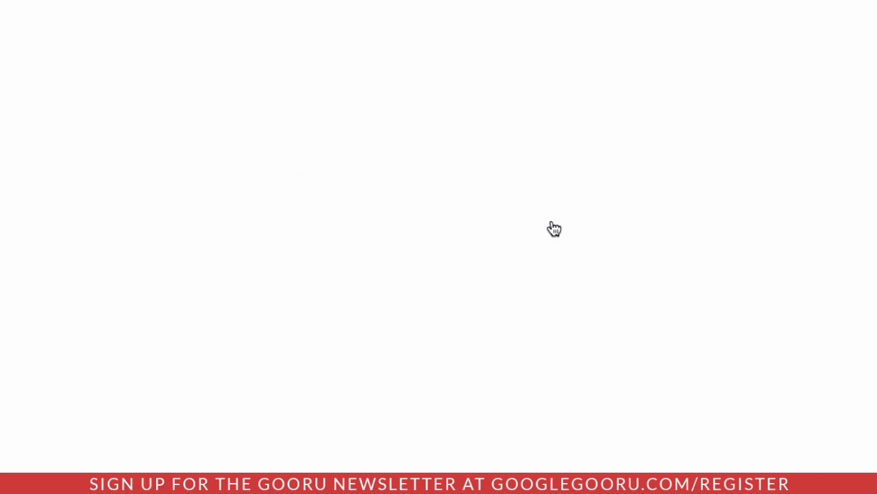